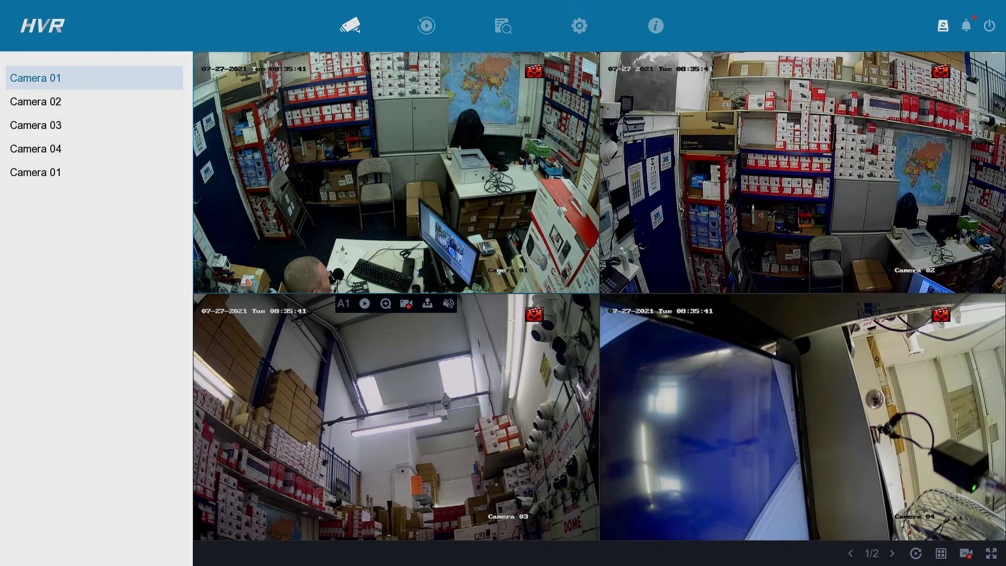
# Bring up the top menu bar over the 2×2 four-camera live view to reach Configuration
pyautogui.moveTo(633, 293)
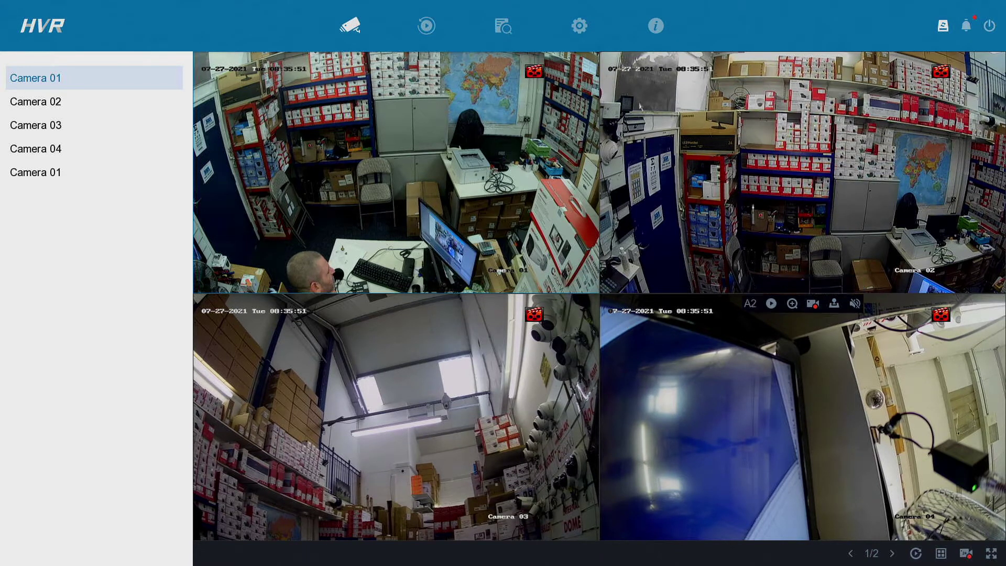
# Open the Record > Parameter page for Camera 01 from the device configuration
pyautogui.click(579, 26)
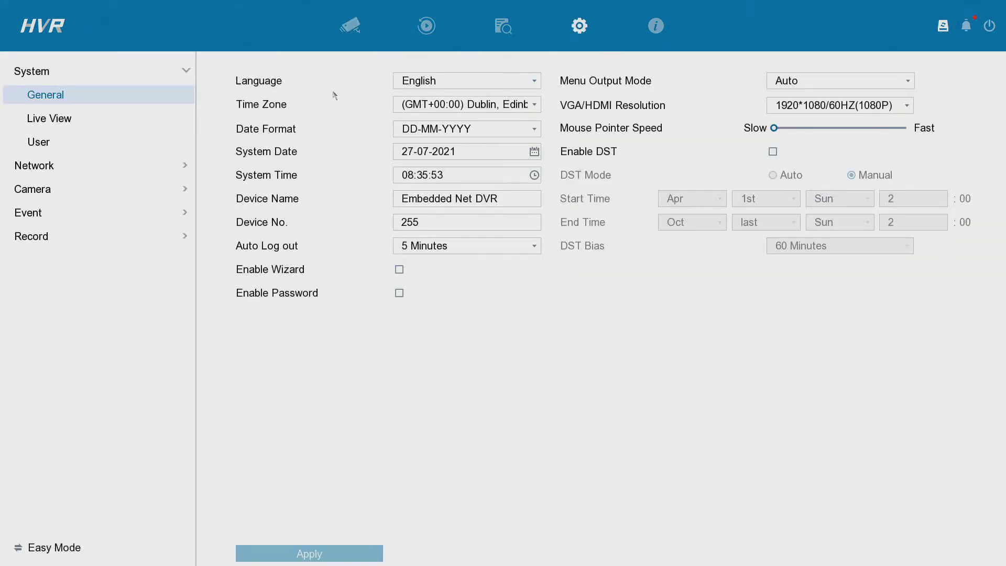
pyautogui.click(163, 238)
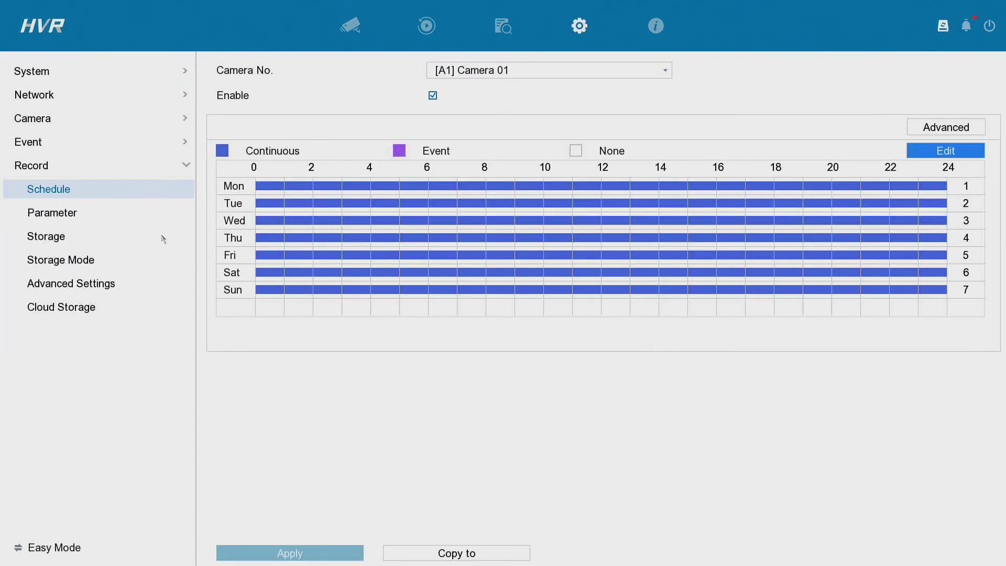
pyautogui.click(142, 218)
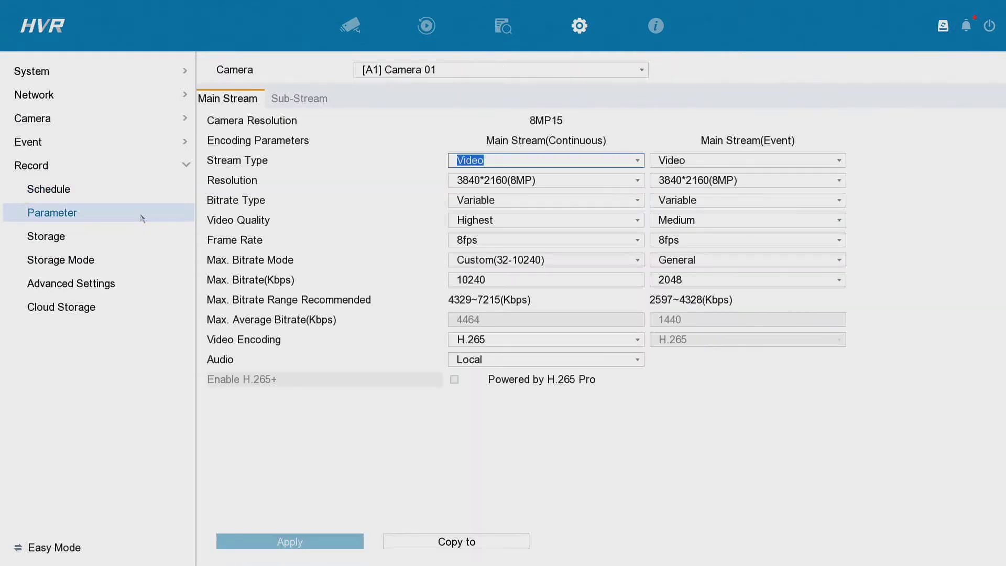
# Confirm Camera 01's main stream stays 3840*2160, Highest quality, 8fps, 10240 Kbps, video-only
pyautogui.click(476, 183)
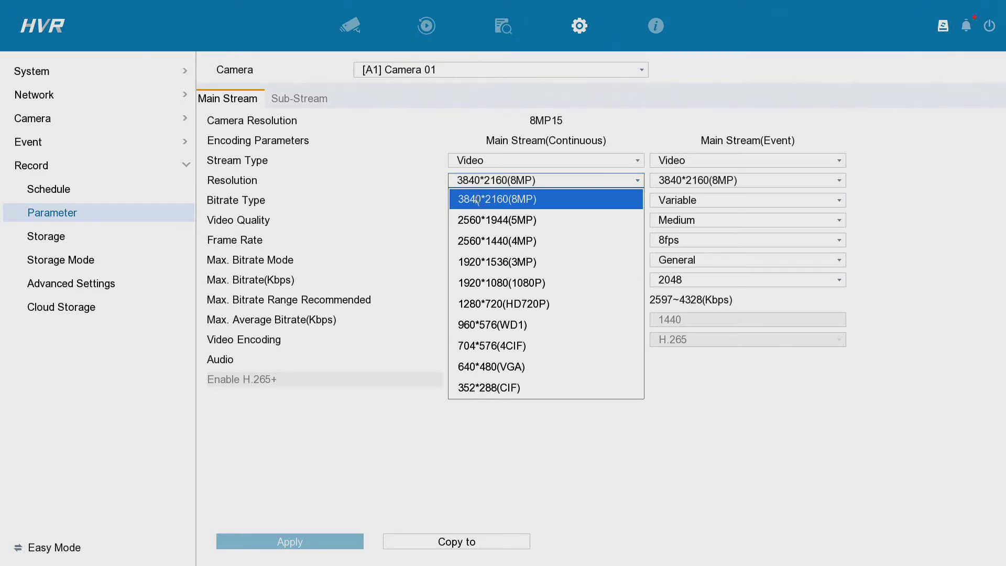
pyautogui.click(477, 203)
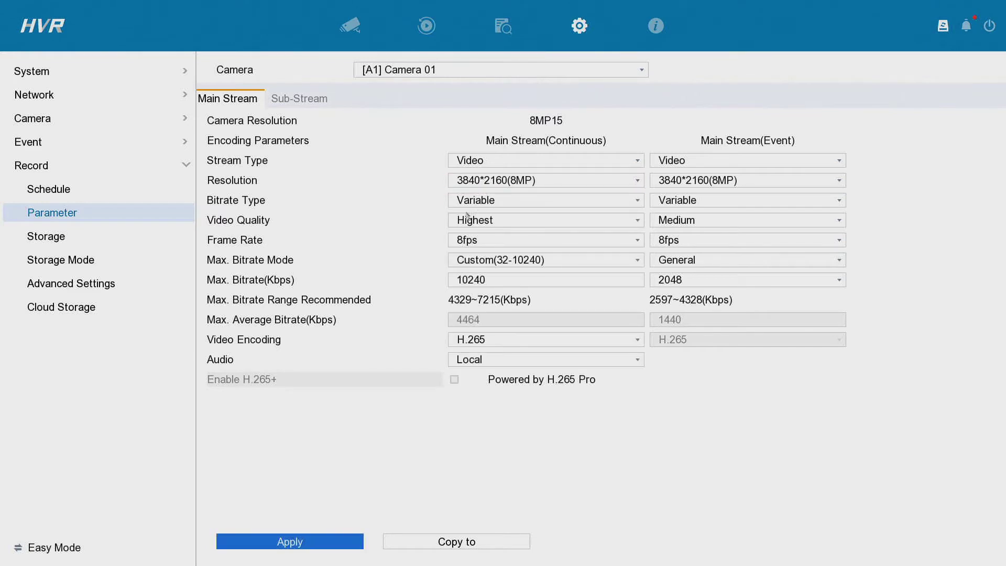
pyautogui.click(467, 223)
pyautogui.click(473, 244)
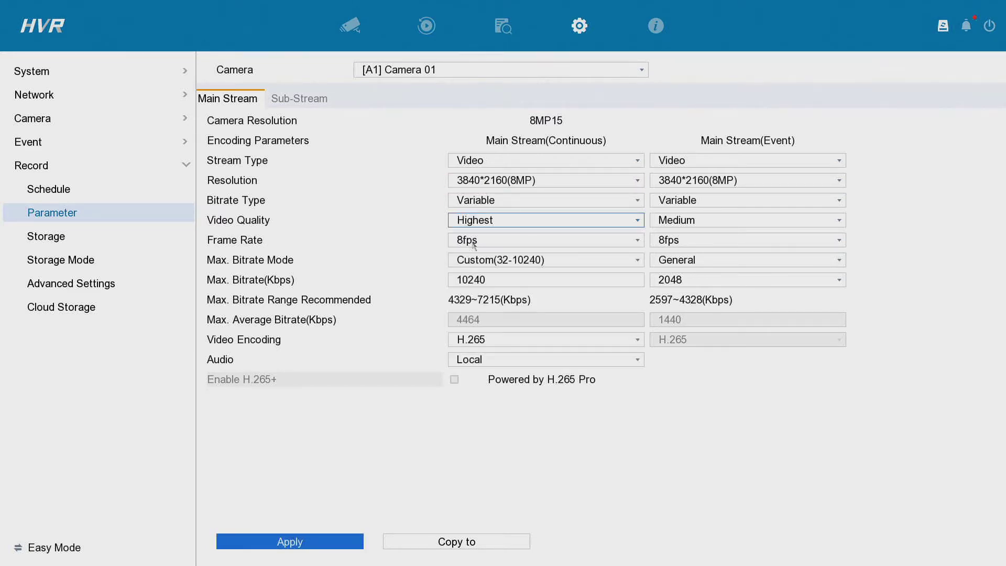
pyautogui.click(473, 244)
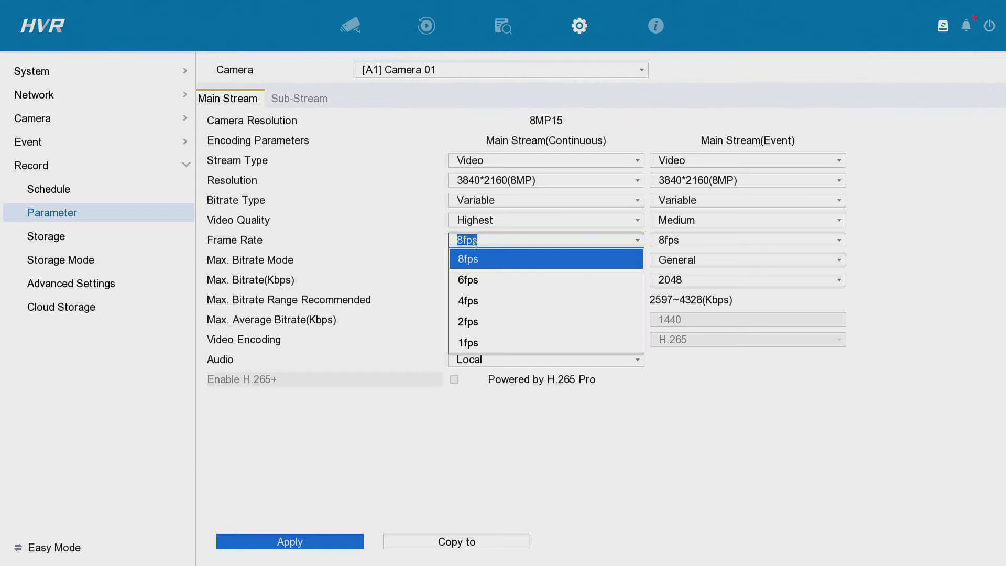
pyautogui.click(474, 243)
pyautogui.click(473, 280)
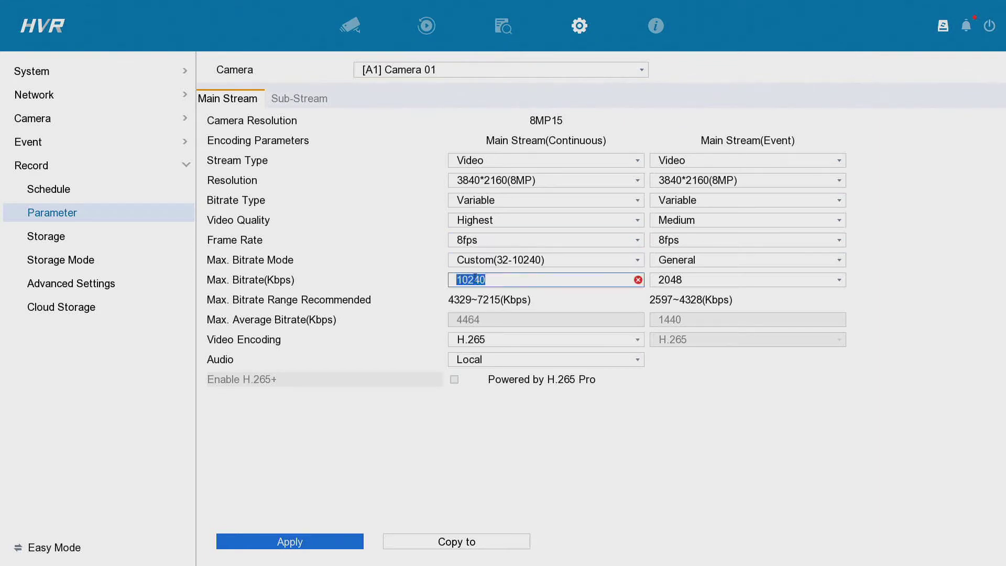
pyautogui.click(489, 296)
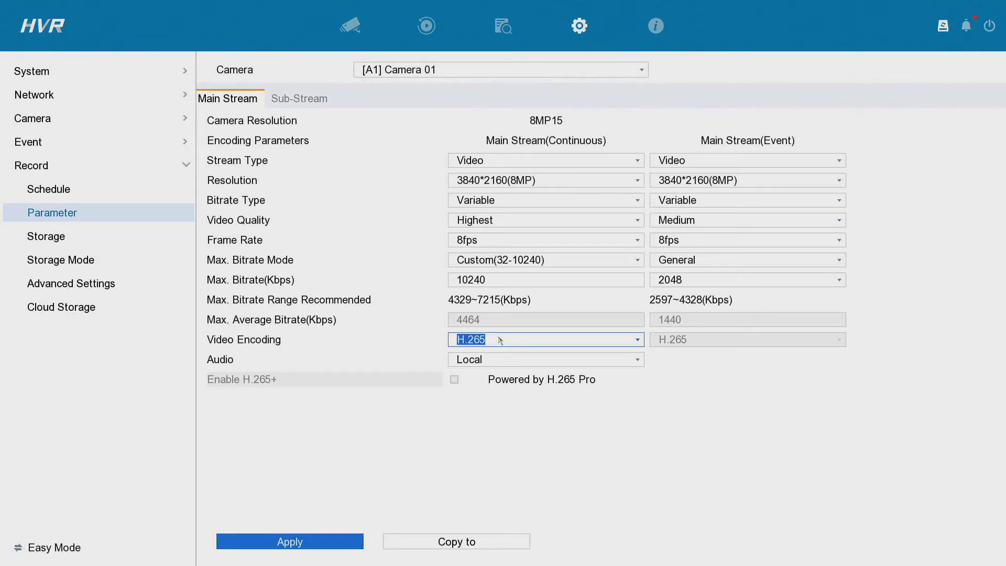
pyautogui.click(510, 167)
pyautogui.click(512, 166)
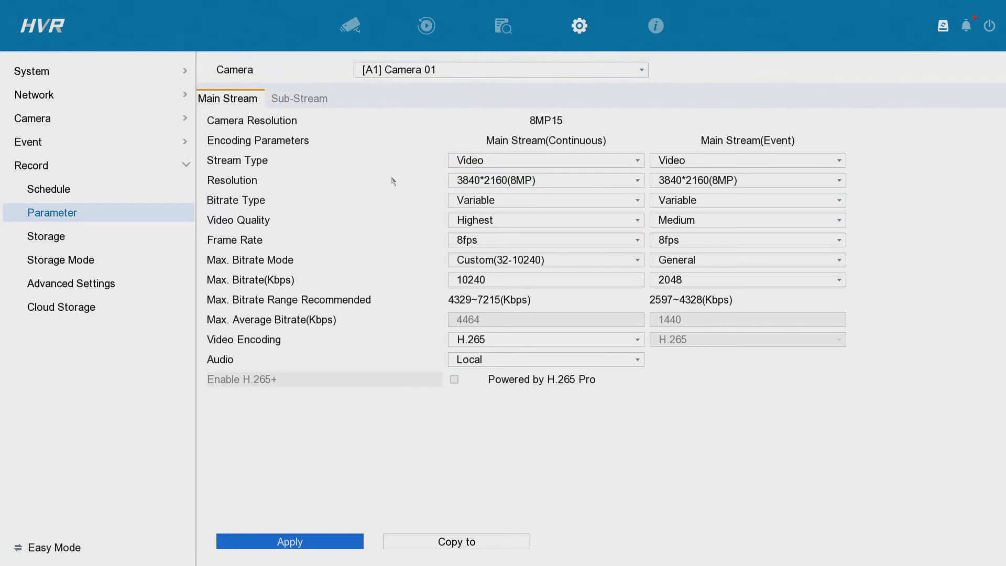
# For Camera 02 at 1080P, set Highest video quality and 6144 Kbps max bitrate, then apply
pyautogui.click(405, 76)
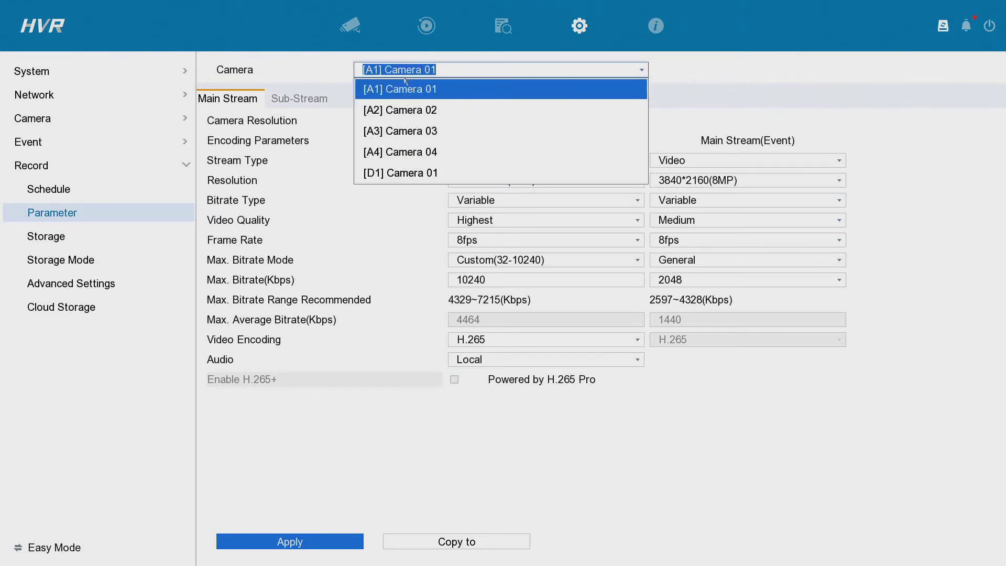
pyautogui.click(415, 109)
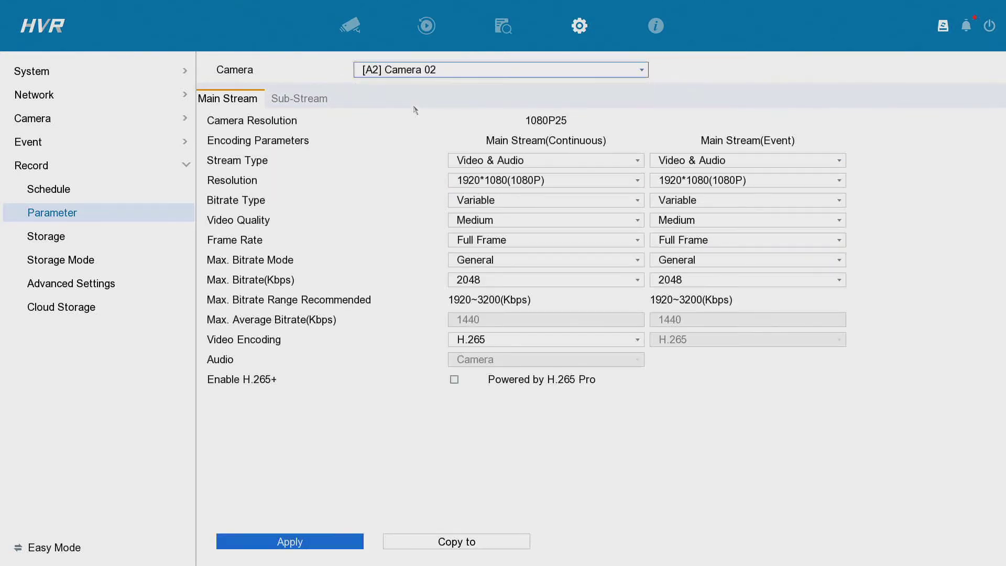
pyautogui.click(506, 180)
pyautogui.click(506, 182)
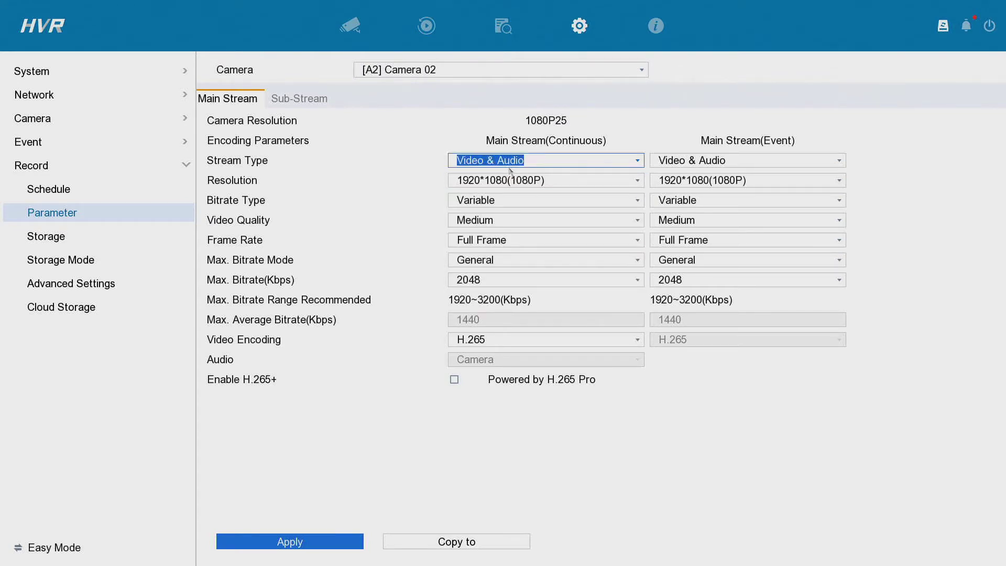
pyautogui.click(498, 222)
pyautogui.click(499, 239)
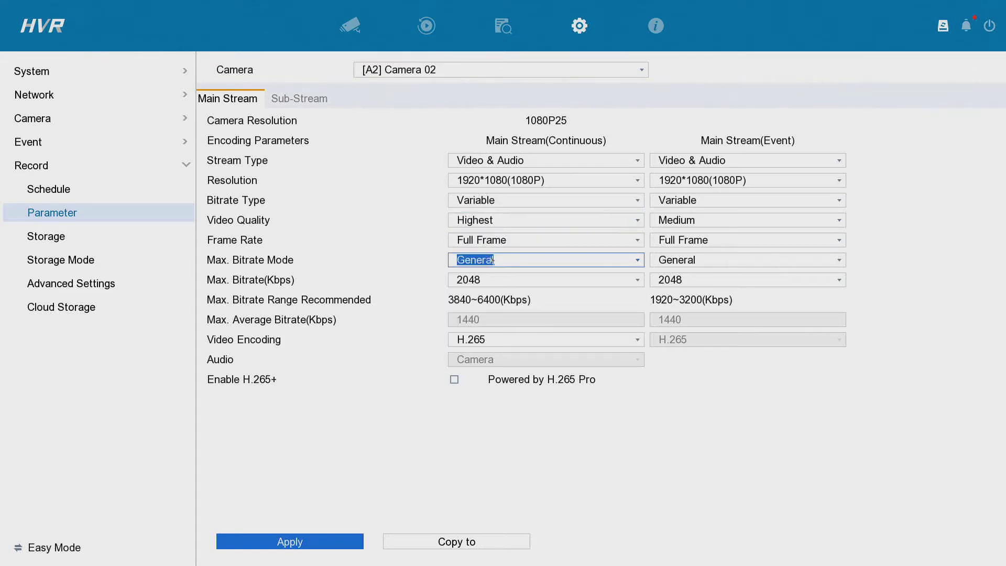
pyautogui.click(489, 282)
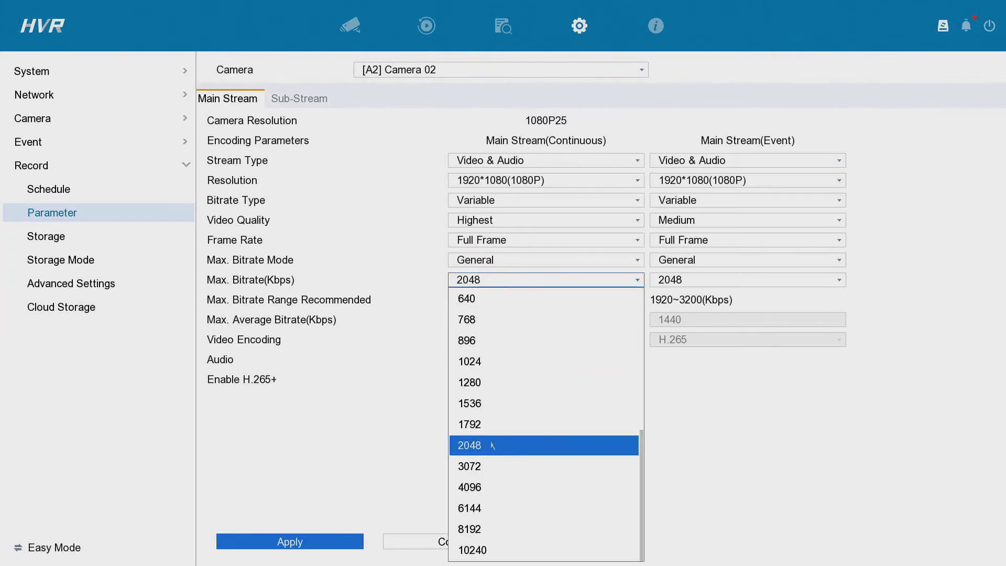
pyautogui.click(491, 511)
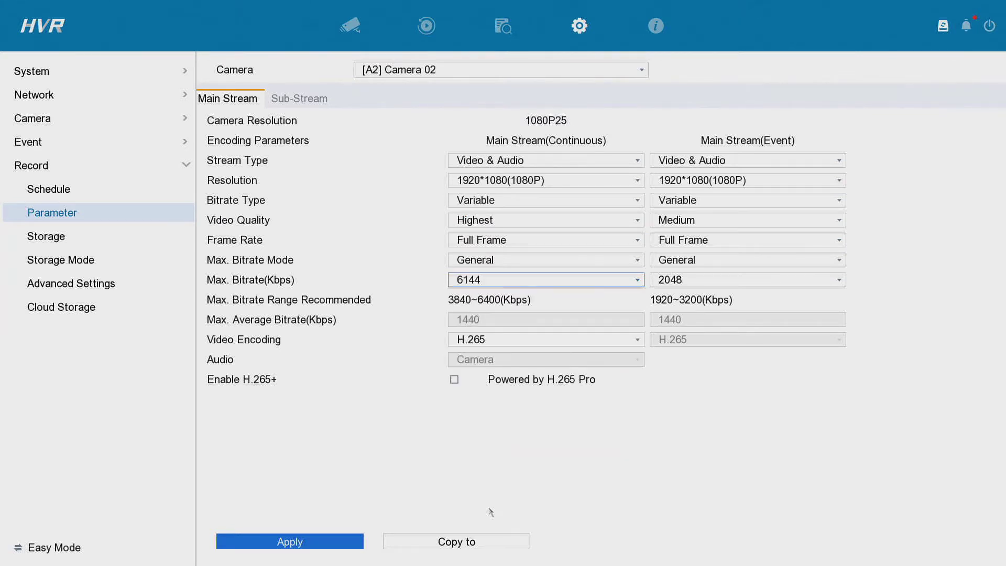
pyautogui.click(332, 544)
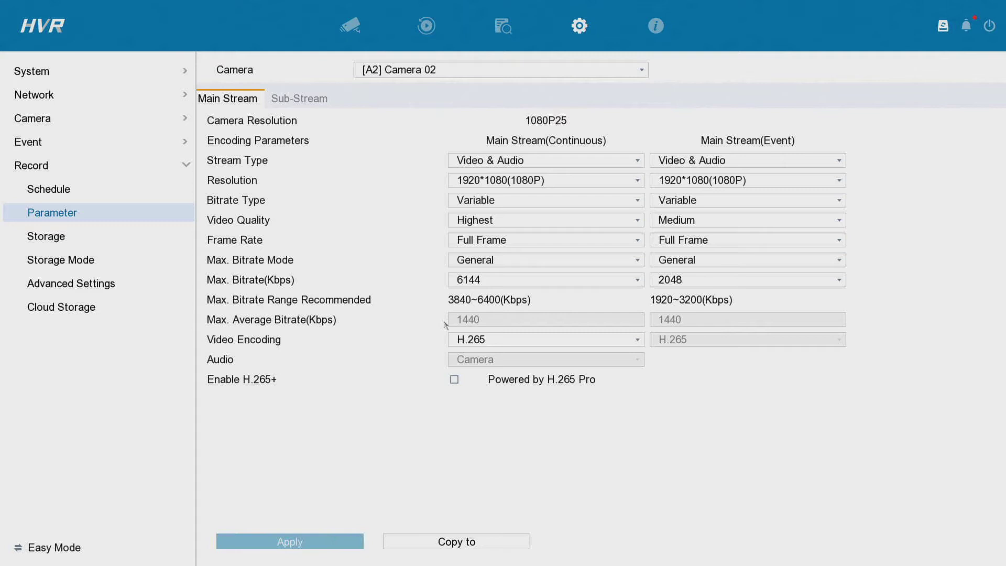
pyautogui.click(324, 101)
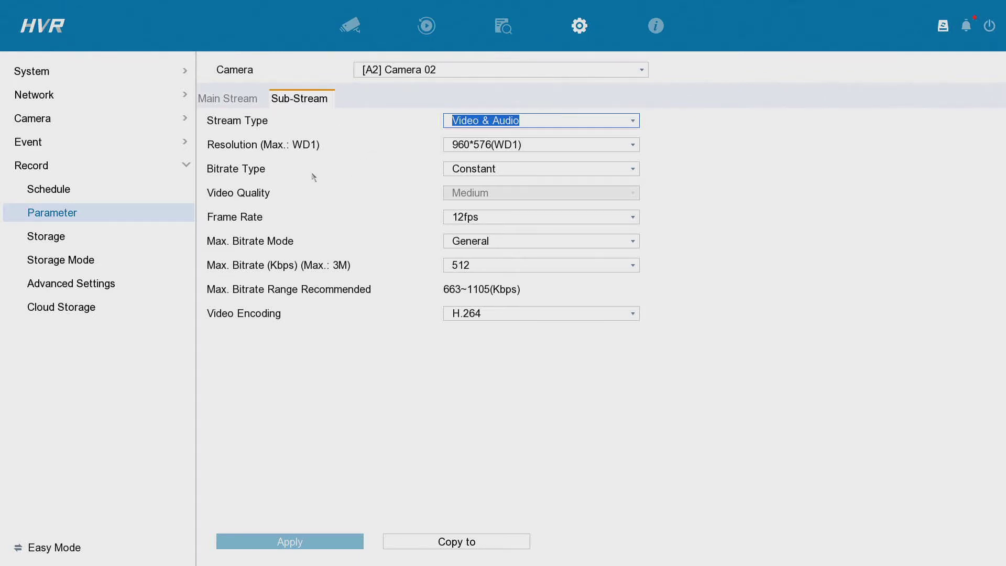
pyautogui.click(483, 148)
pyautogui.click(482, 155)
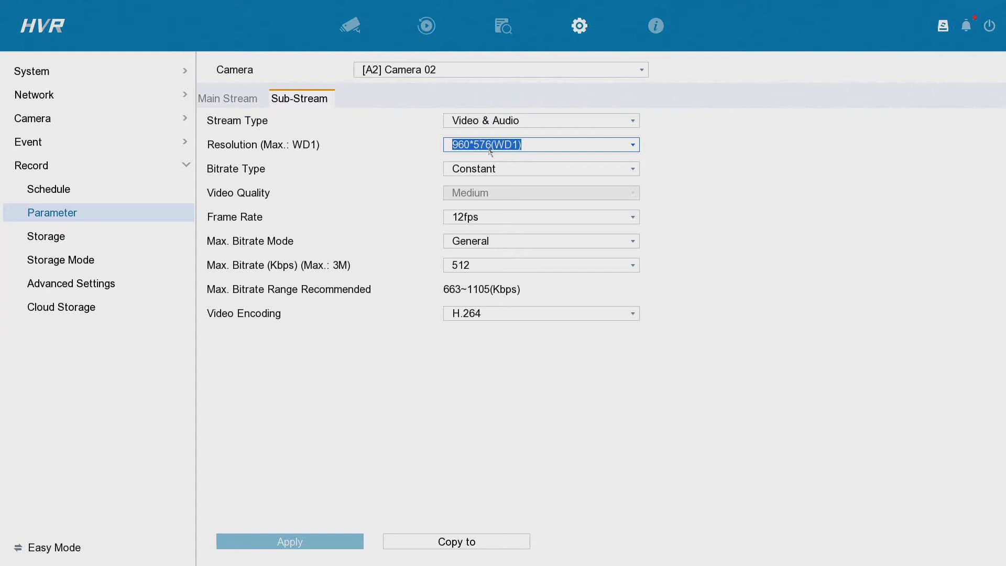
pyautogui.click(498, 147)
pyautogui.click(502, 146)
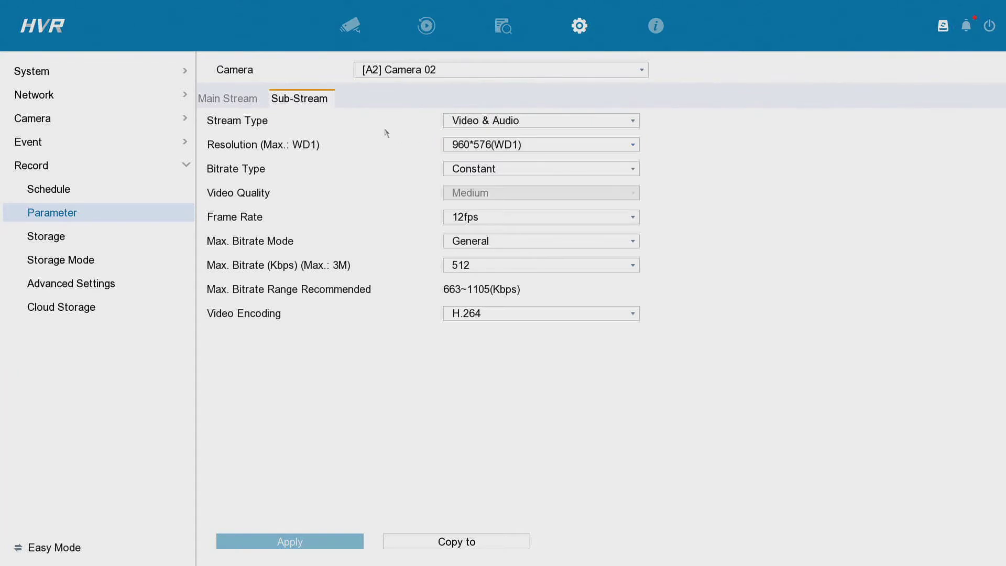
pyautogui.click(256, 102)
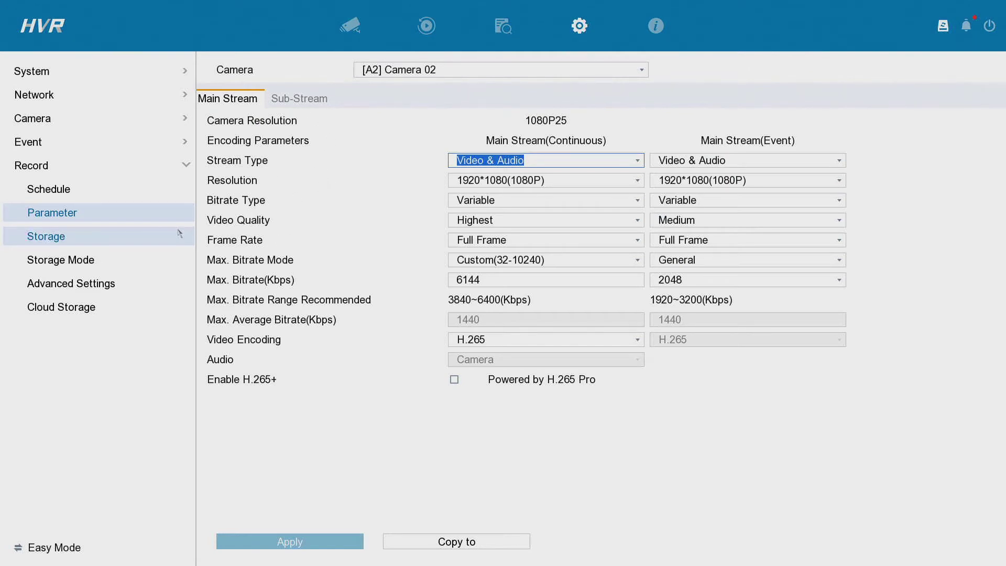
# Tick Record Audio in the schedule's Advanced Parameters, then go to the Camera channel list
pyautogui.click(158, 198)
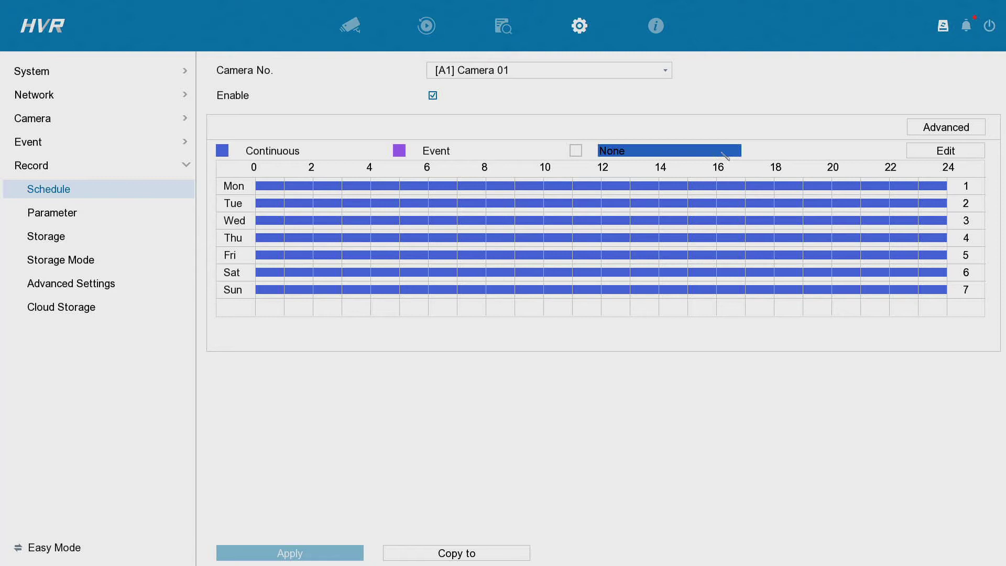
pyautogui.click(924, 129)
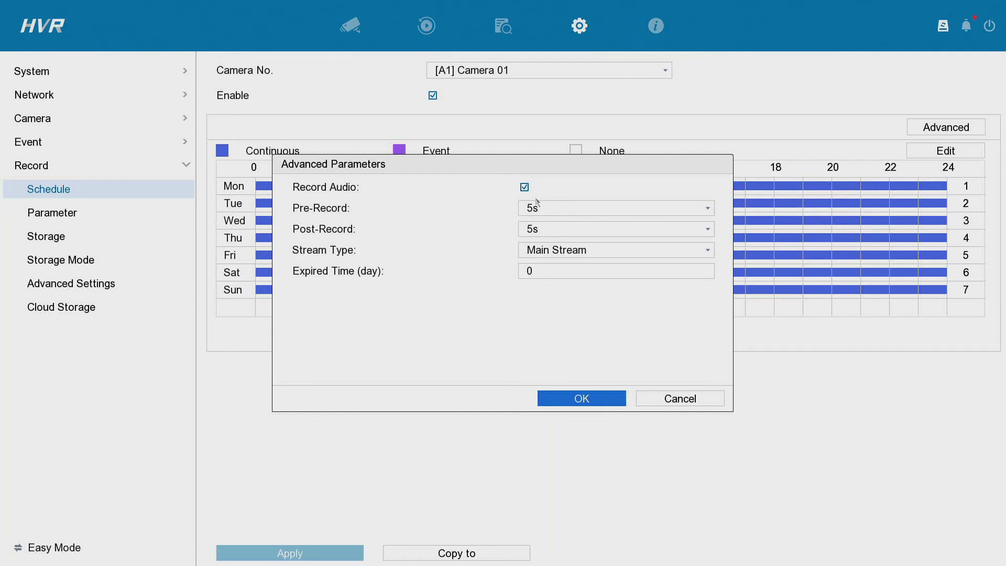
pyautogui.click(557, 399)
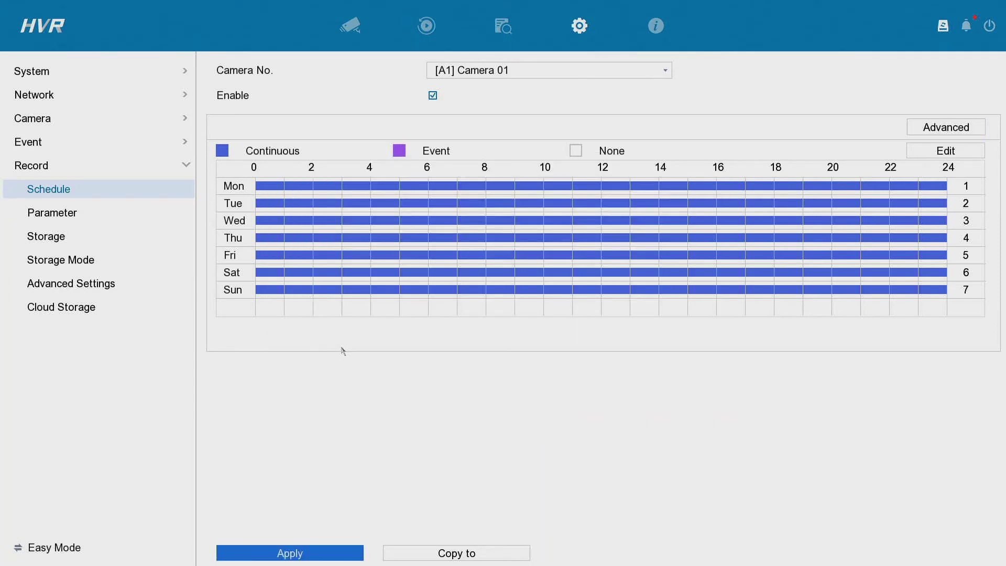
pyautogui.click(110, 129)
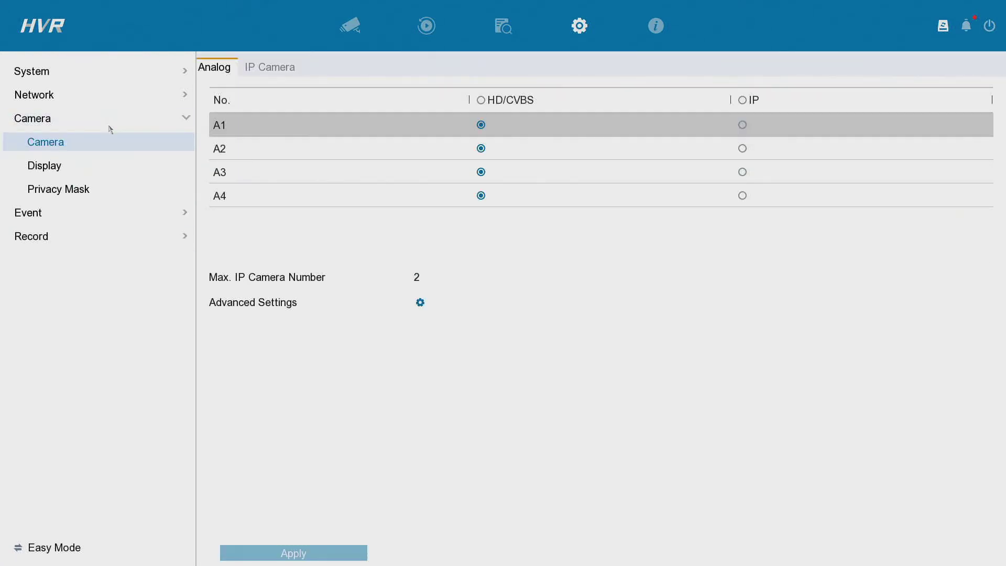
# On the Display page, rename Camera 01 to 'Office cam' with the on-screen keyboard and apply
pyautogui.click(113, 165)
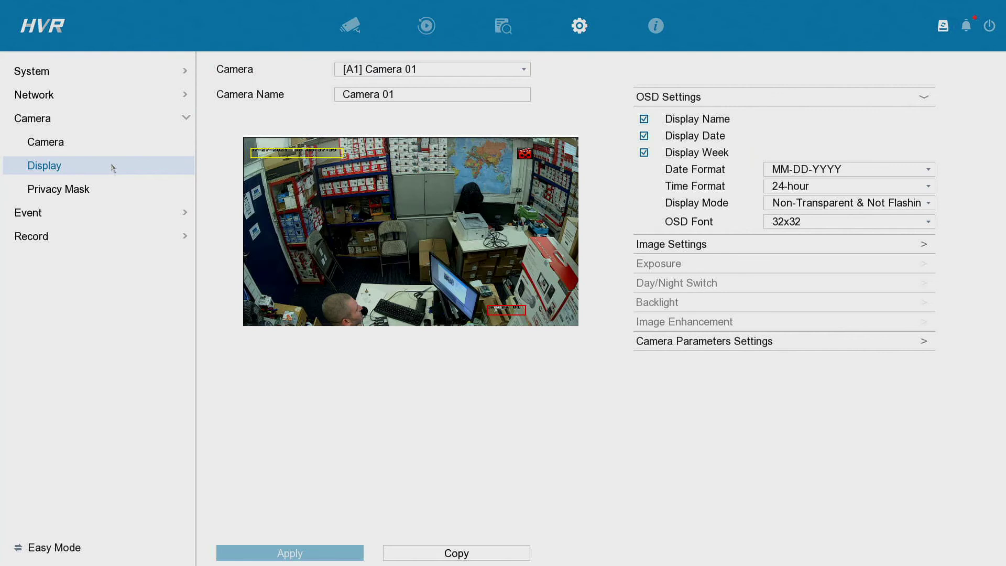
pyautogui.click(356, 100)
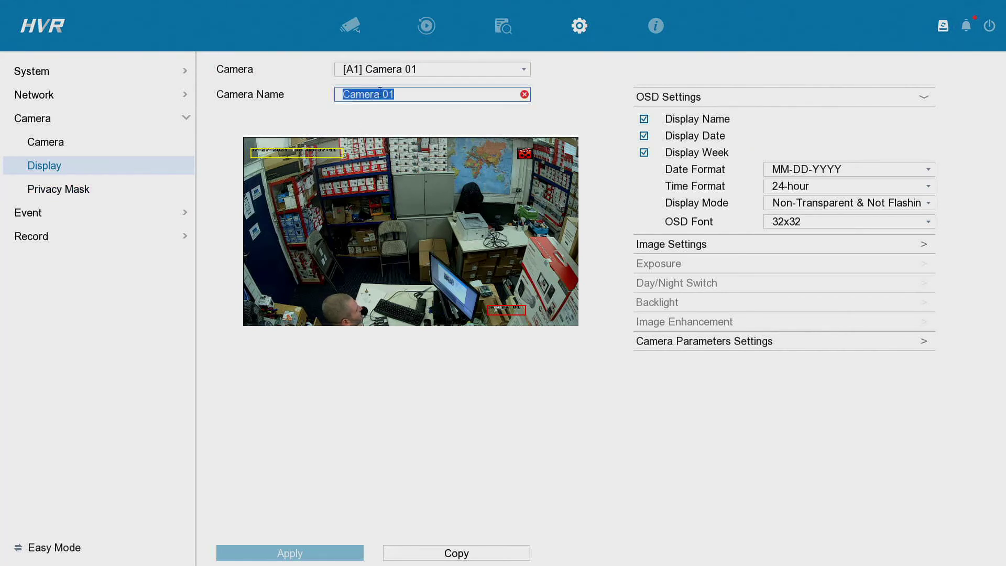
pyautogui.click(381, 93)
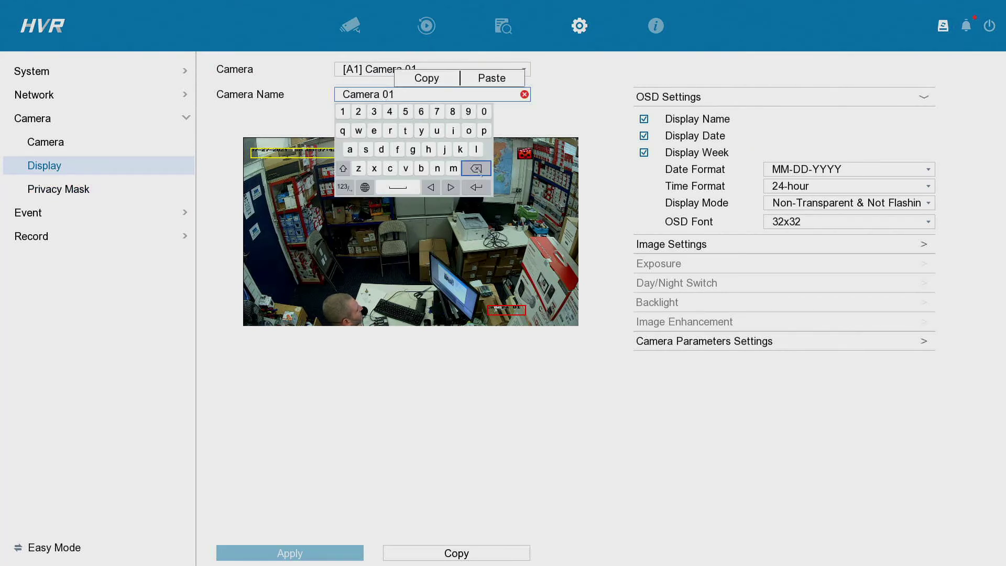
pyautogui.tripleClick(476, 169)
pyautogui.tripleClick(476, 168)
pyautogui.tripleClick(476, 168)
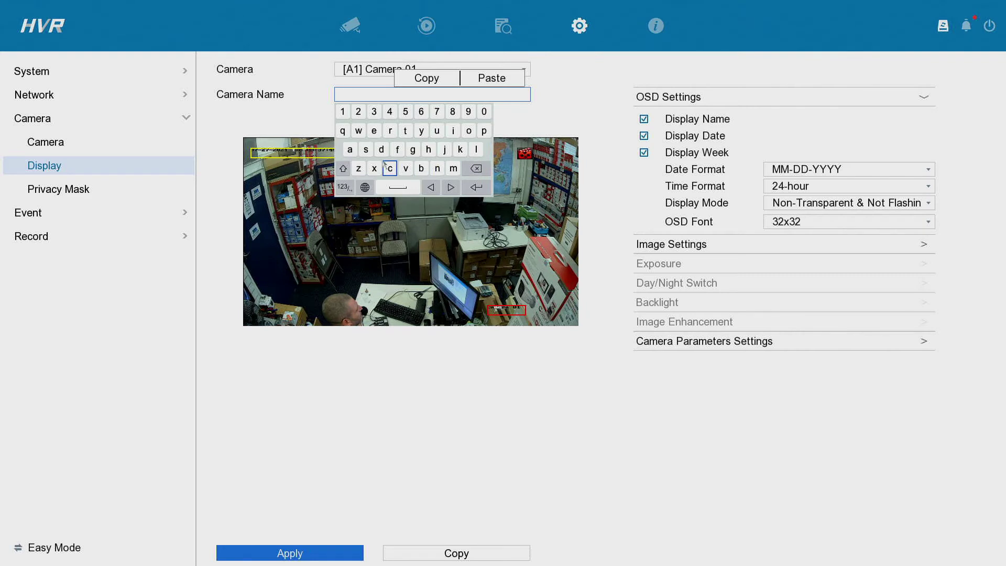
pyautogui.click(342, 169)
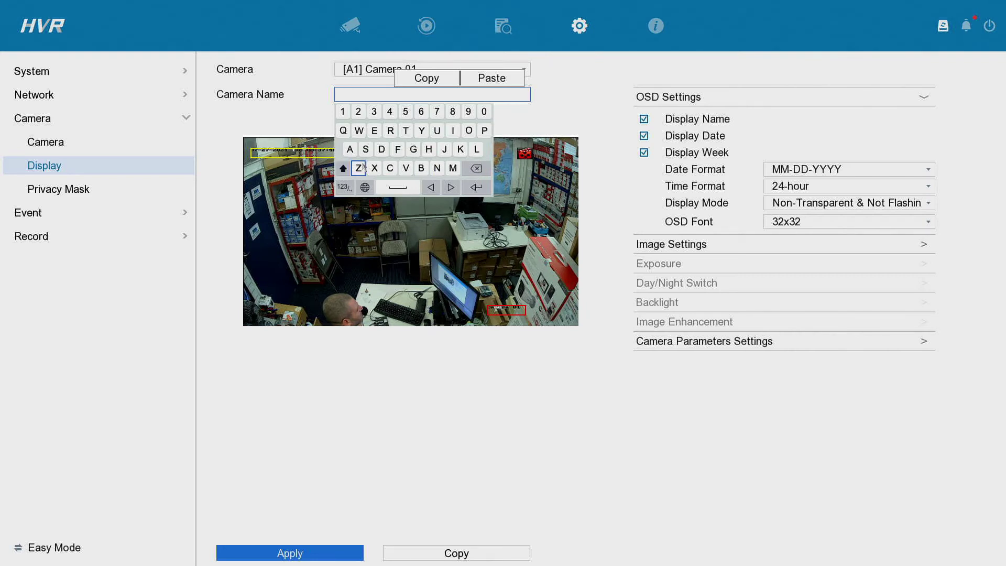
pyautogui.click(468, 131)
pyautogui.click(342, 169)
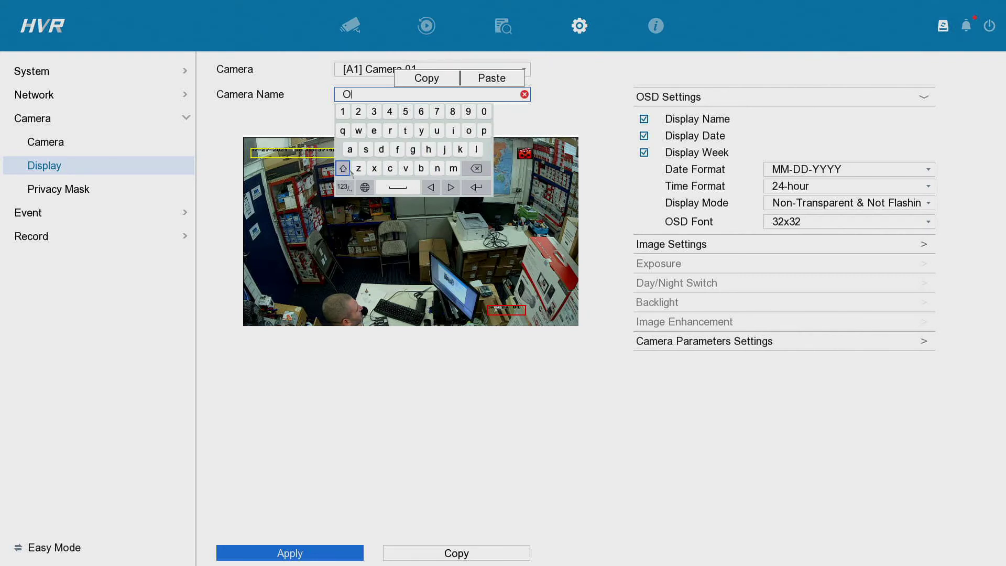
pyautogui.click(397, 150)
pyautogui.click(396, 150)
pyautogui.click(453, 131)
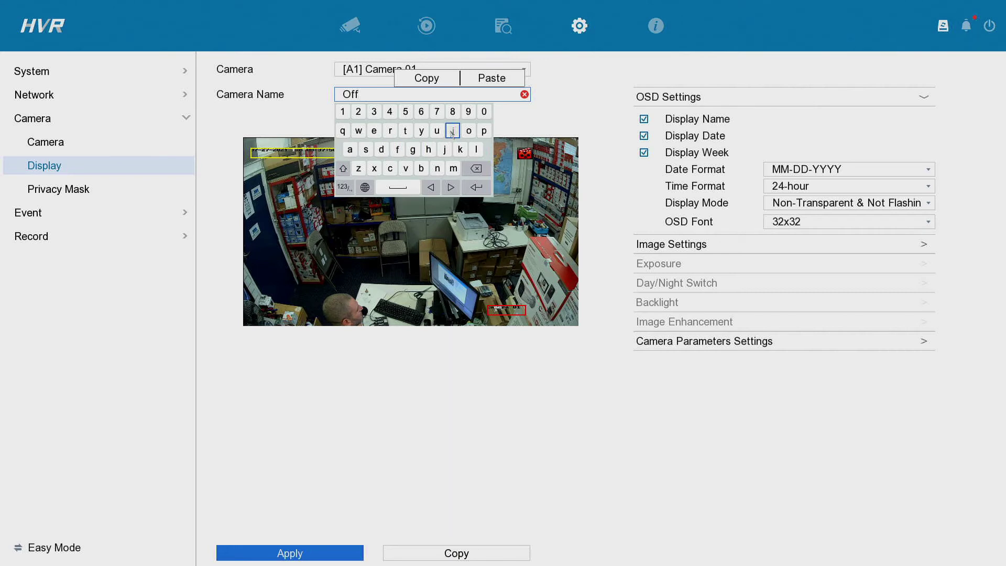
pyautogui.click(390, 168)
pyautogui.click(374, 130)
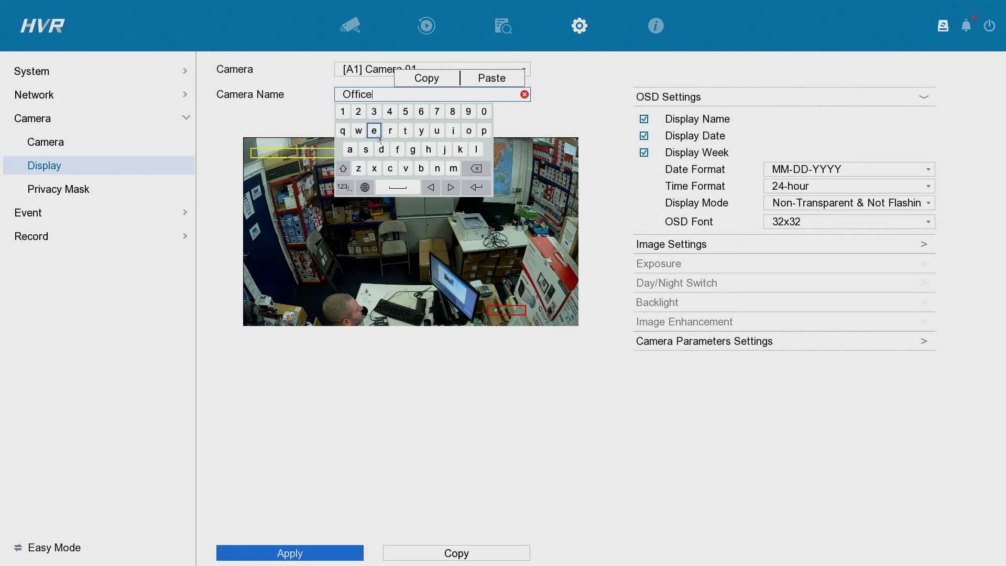
pyautogui.click(398, 187)
pyautogui.click(389, 168)
pyautogui.click(350, 150)
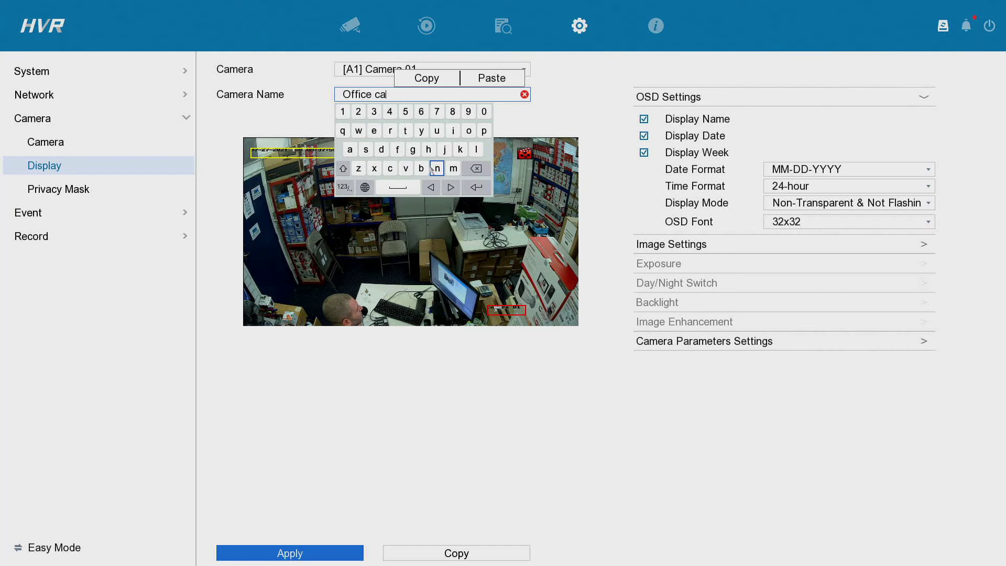
pyautogui.click(454, 168)
pyautogui.click(402, 359)
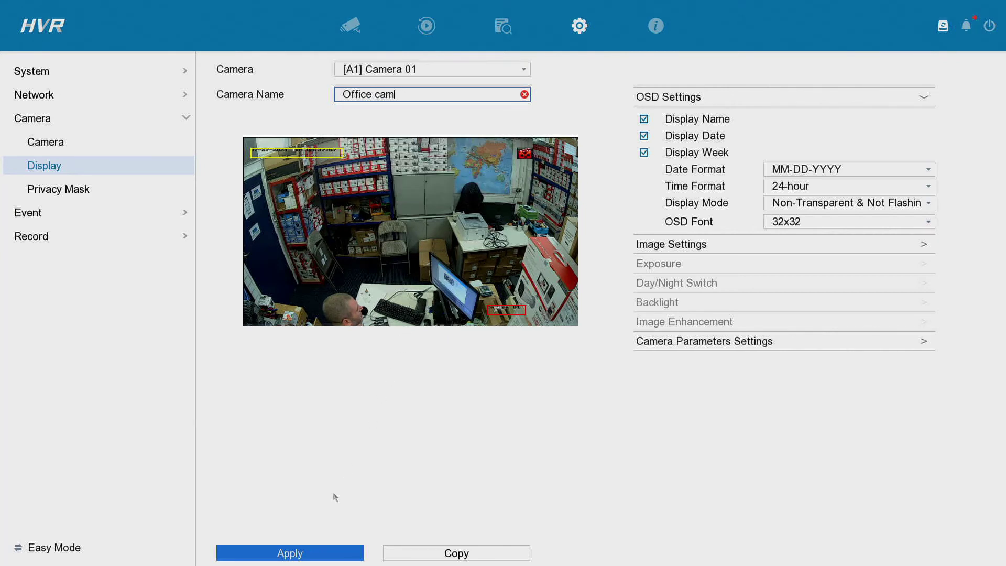
pyautogui.click(314, 551)
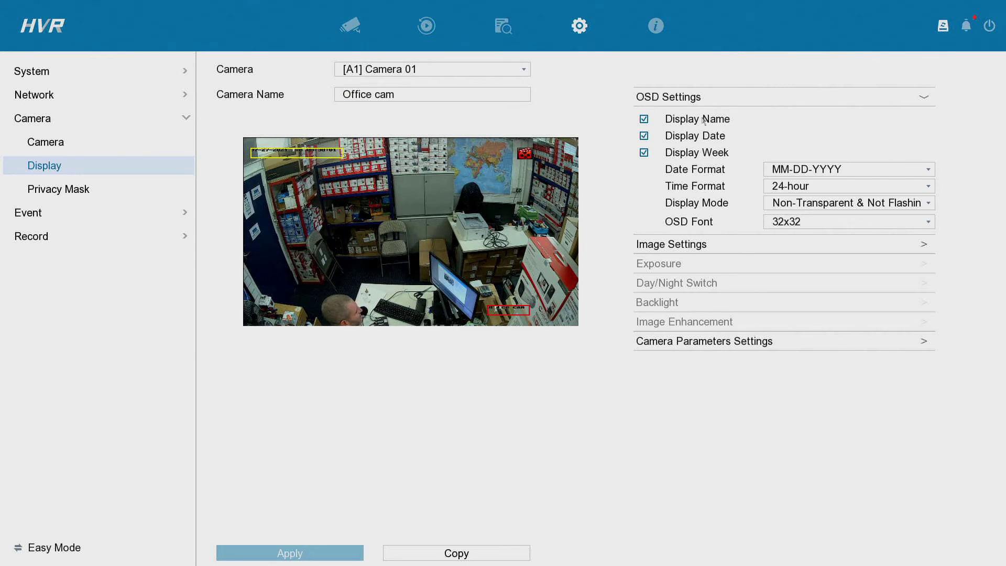
# Set the OSD date format to DD-MM-YYYY, keeping the 24-hour time format
pyautogui.click(816, 174)
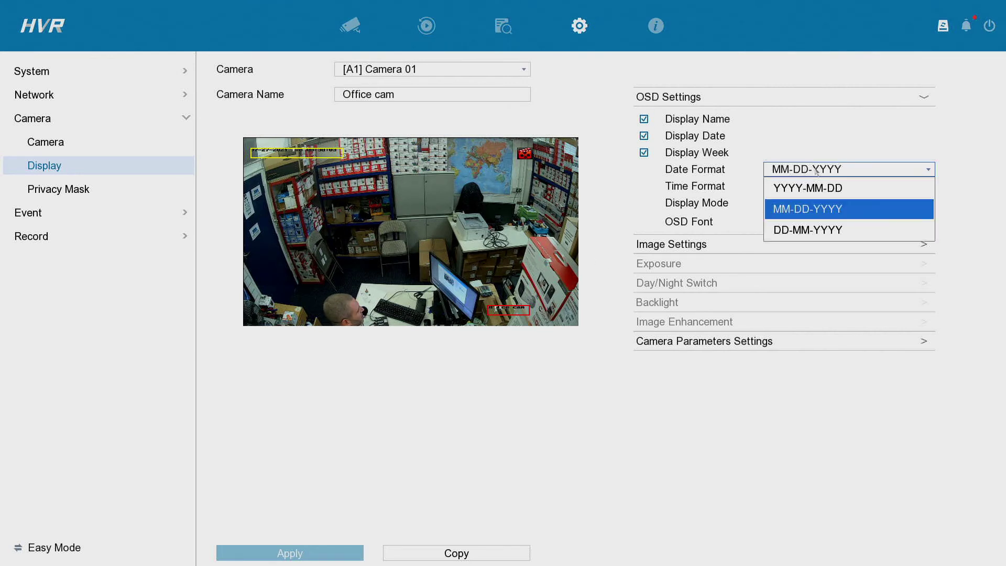
pyautogui.click(812, 227)
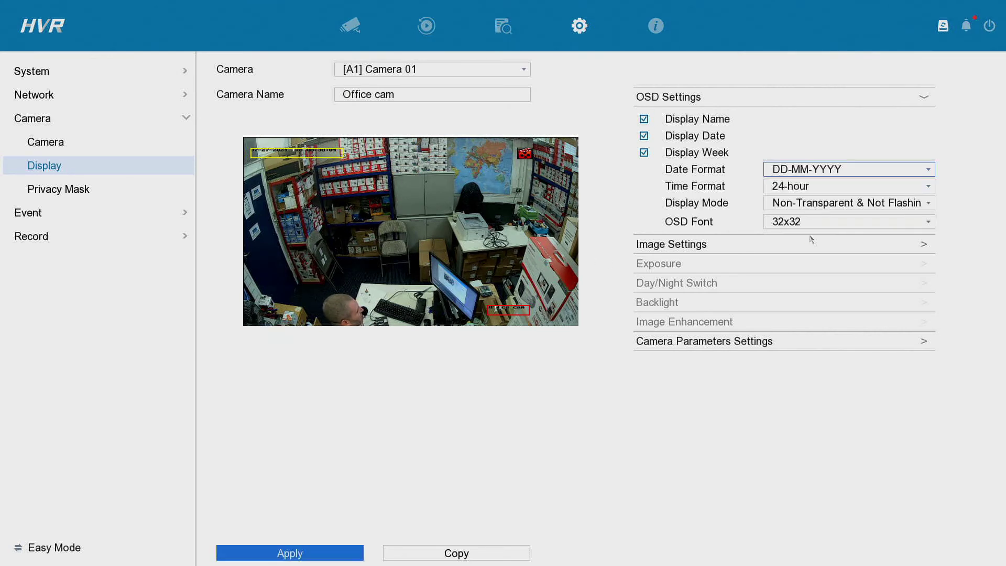
pyautogui.click(818, 188)
pyautogui.click(817, 201)
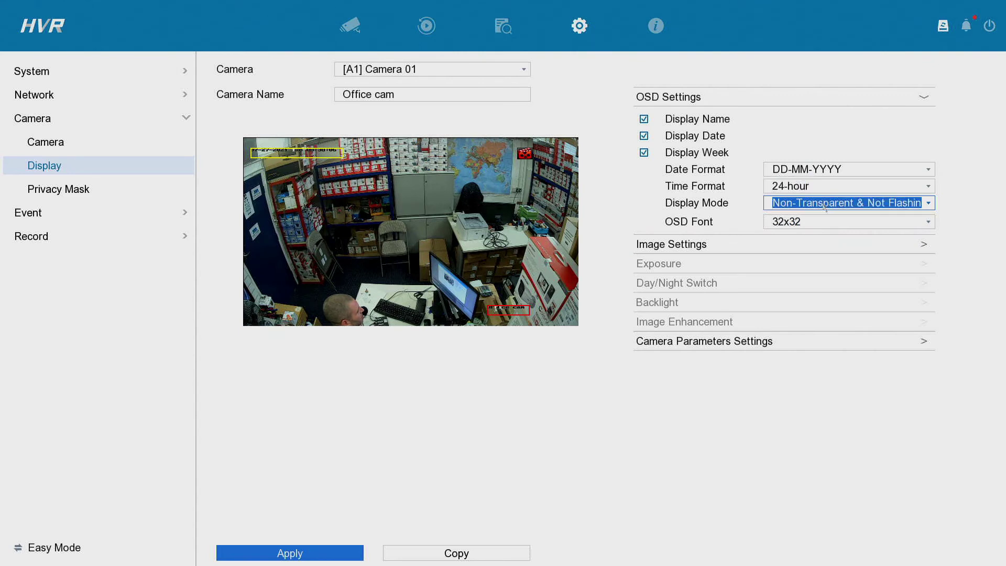
# In Image Settings, set Office cam's mode to Outdoor after trying Indoor and Dim Light
pyautogui.click(754, 251)
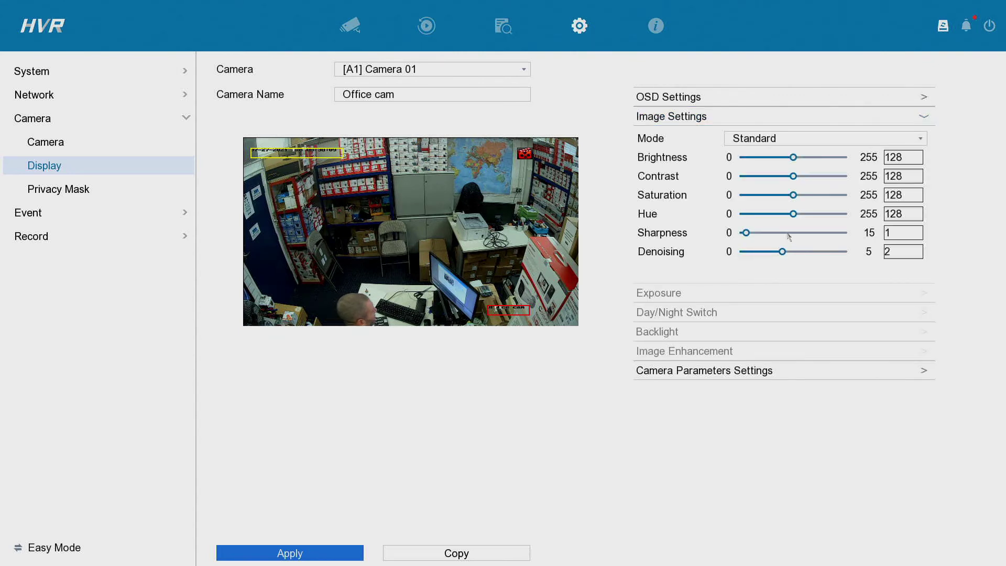
pyautogui.click(798, 139)
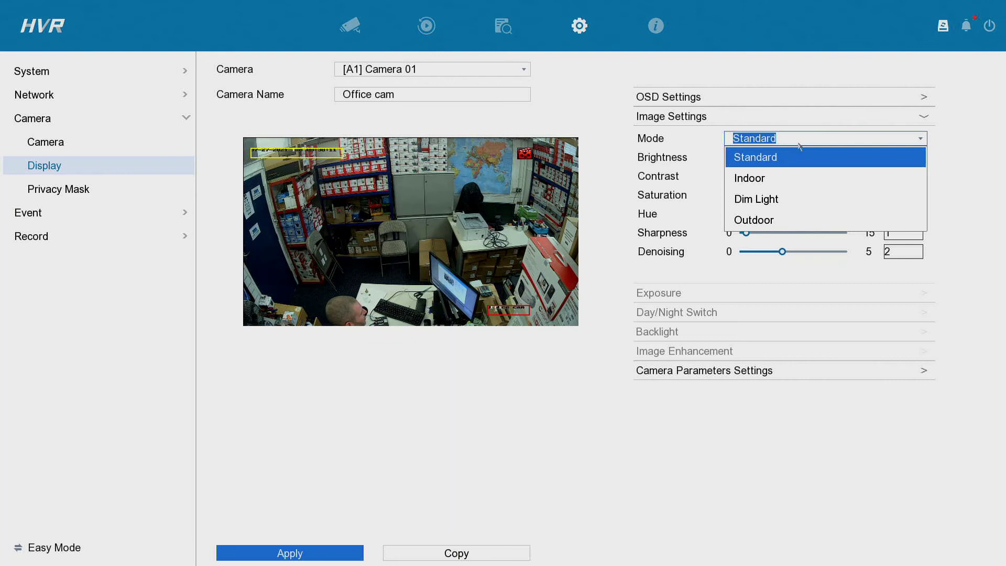
pyautogui.click(775, 178)
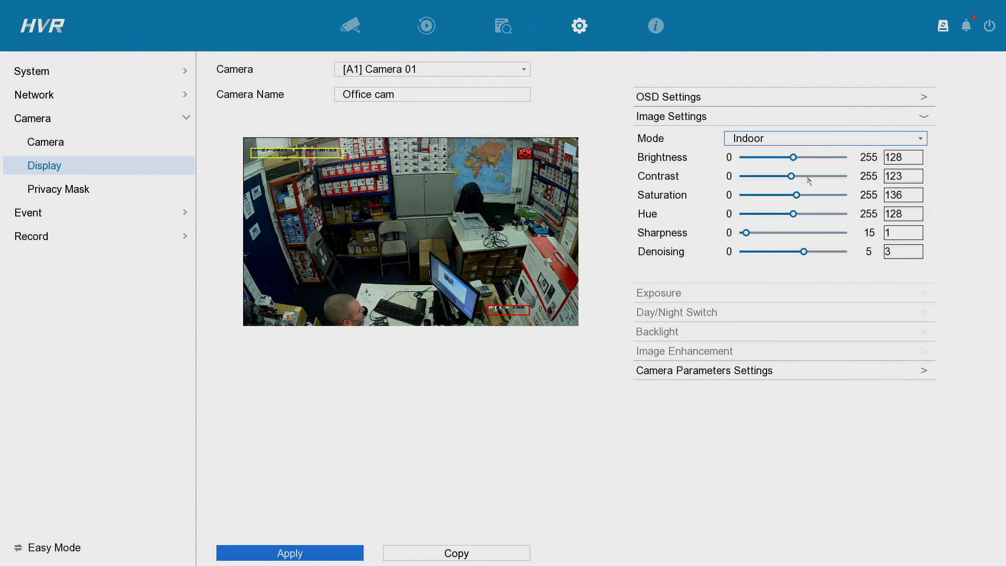
pyautogui.click(803, 140)
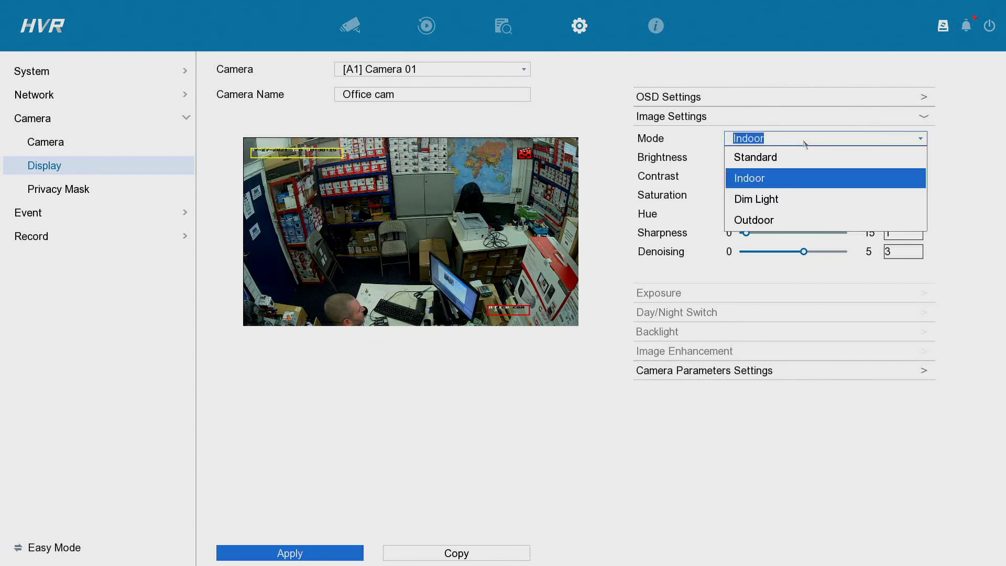
pyautogui.click(795, 199)
pyautogui.click(800, 140)
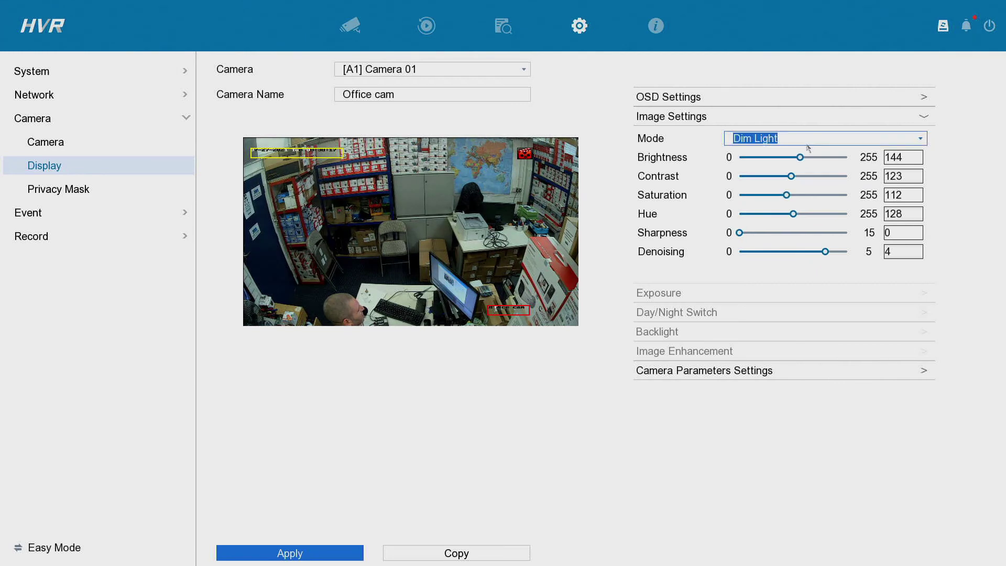
pyautogui.click(800, 221)
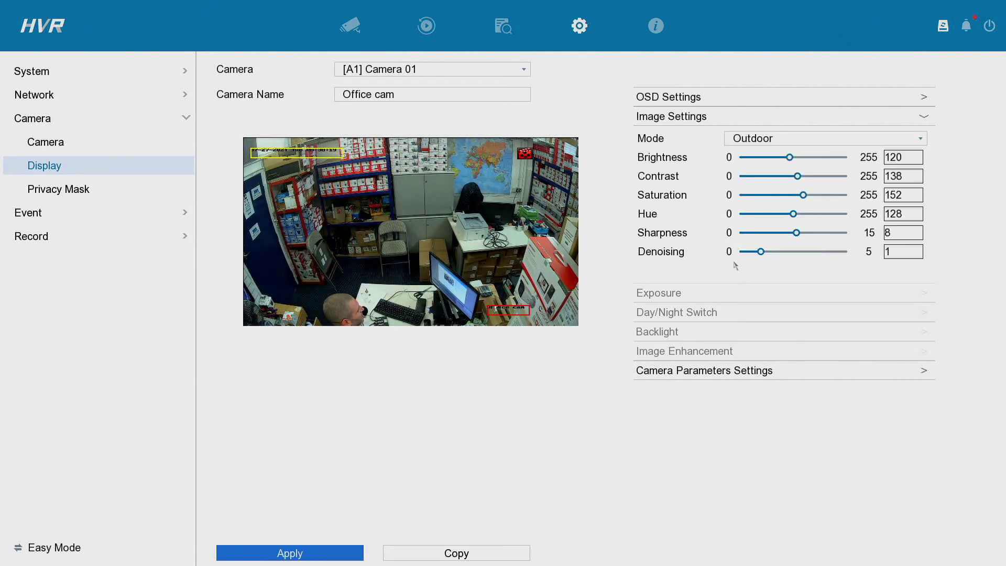
# Expand Camera Parameters Settings and keep the 8 MP 12.5/15 fps signal
pyautogui.click(751, 372)
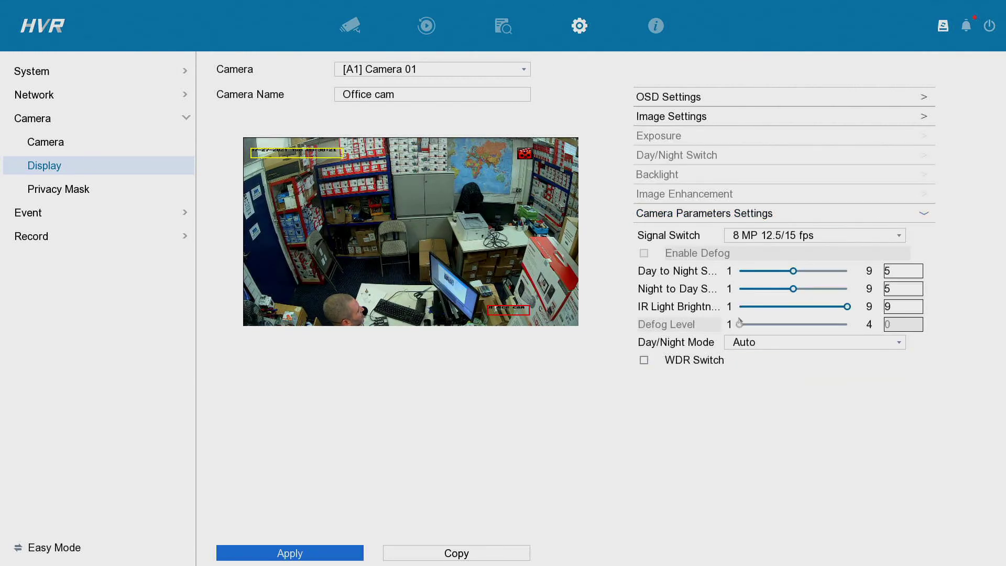
pyautogui.click(802, 238)
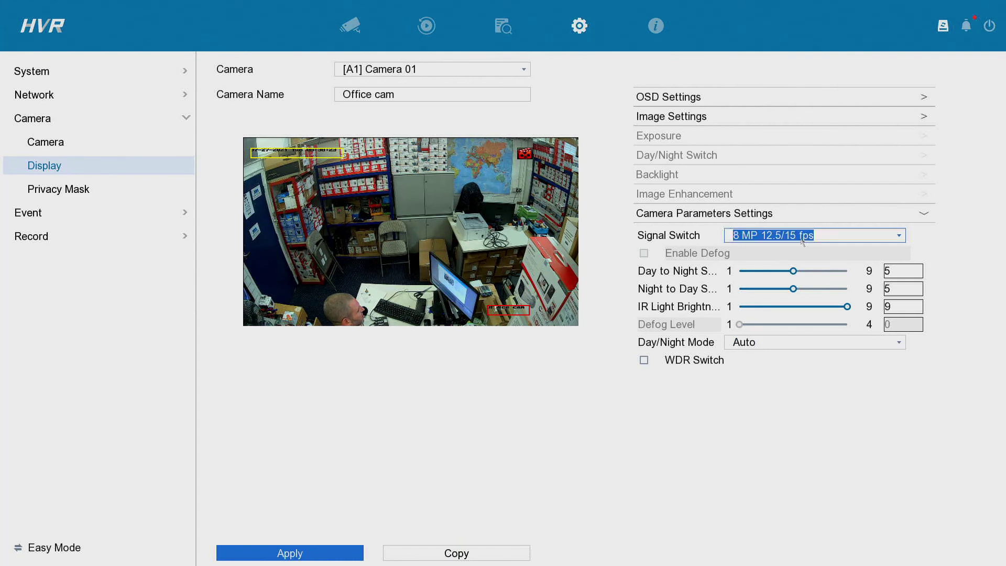
pyautogui.click(802, 240)
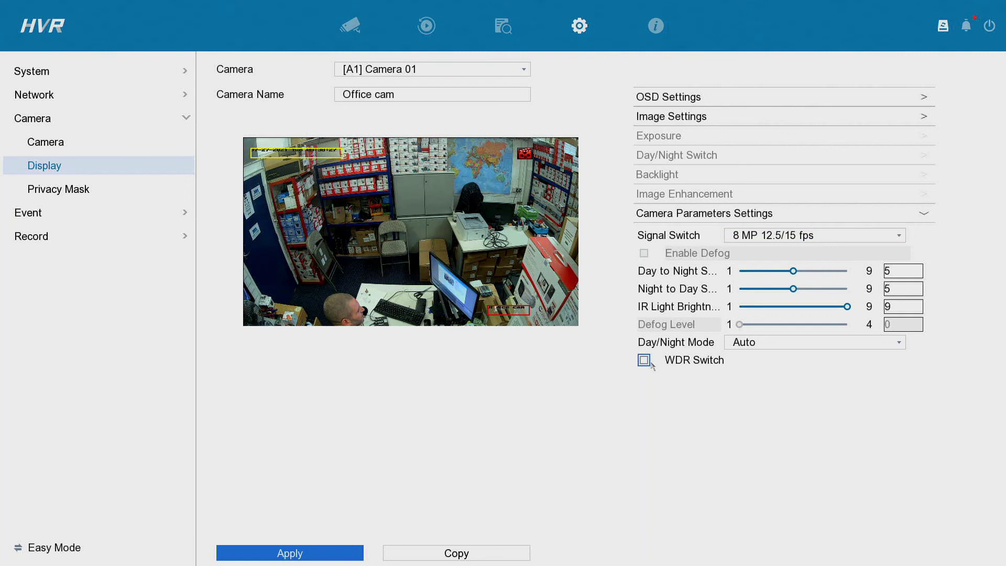
# Collapse the Camera Parameters Settings section on Office cam's Display page
pyautogui.click(673, 218)
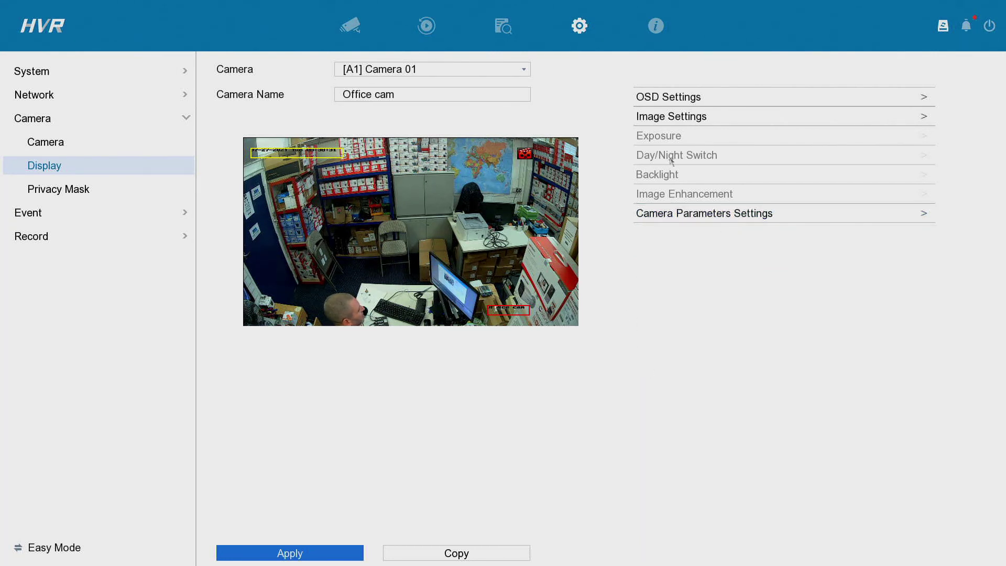